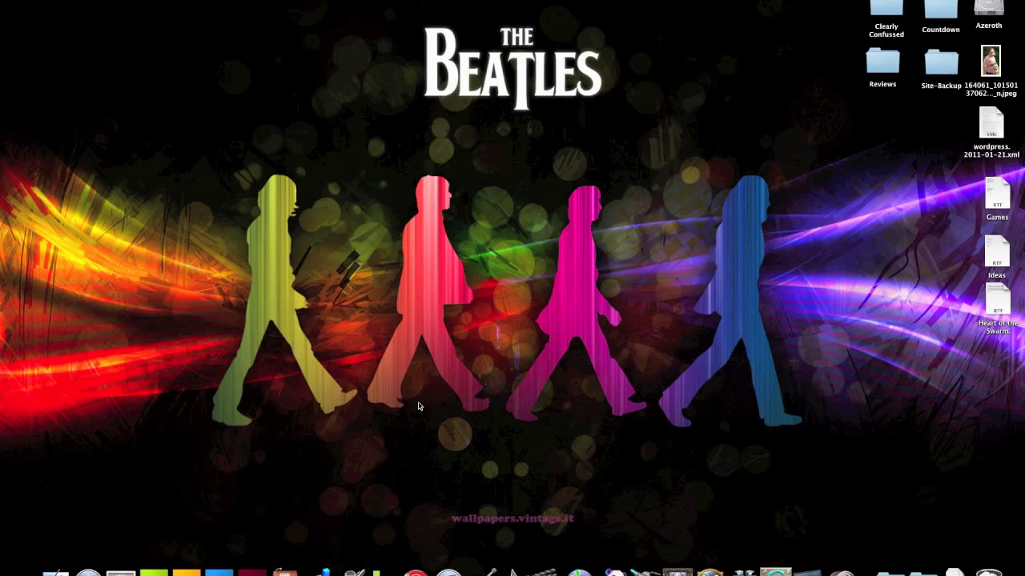
Open the Network preferences and check the AirPort connection and the available wireless networks
click(10, 0)
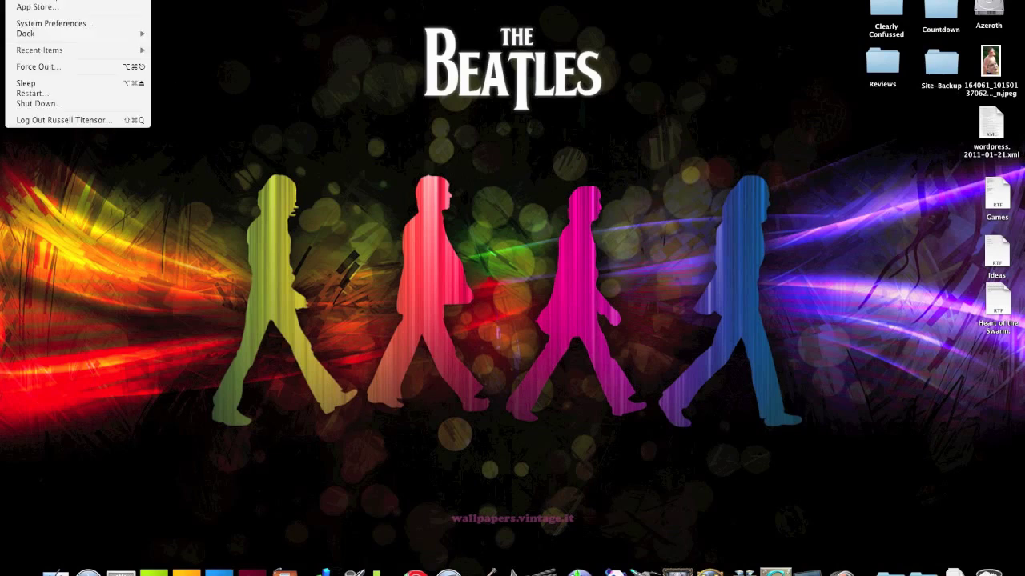
click(25, 24)
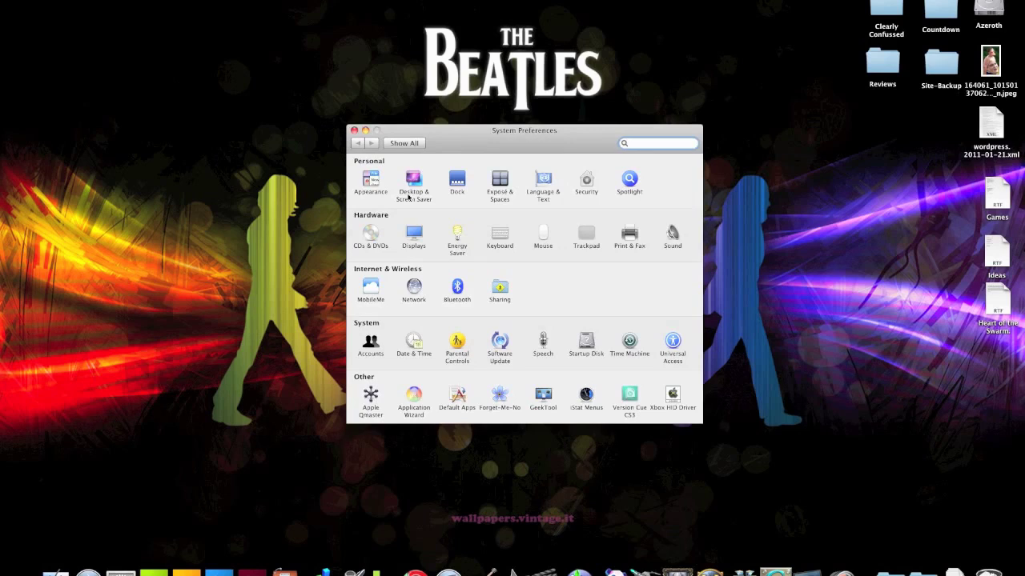
click(416, 289)
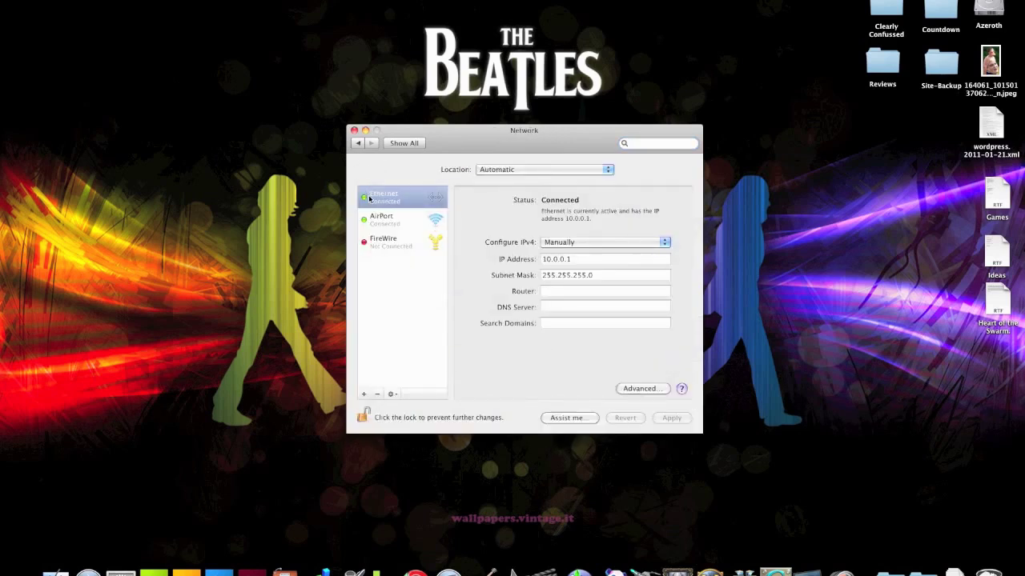
click(386, 222)
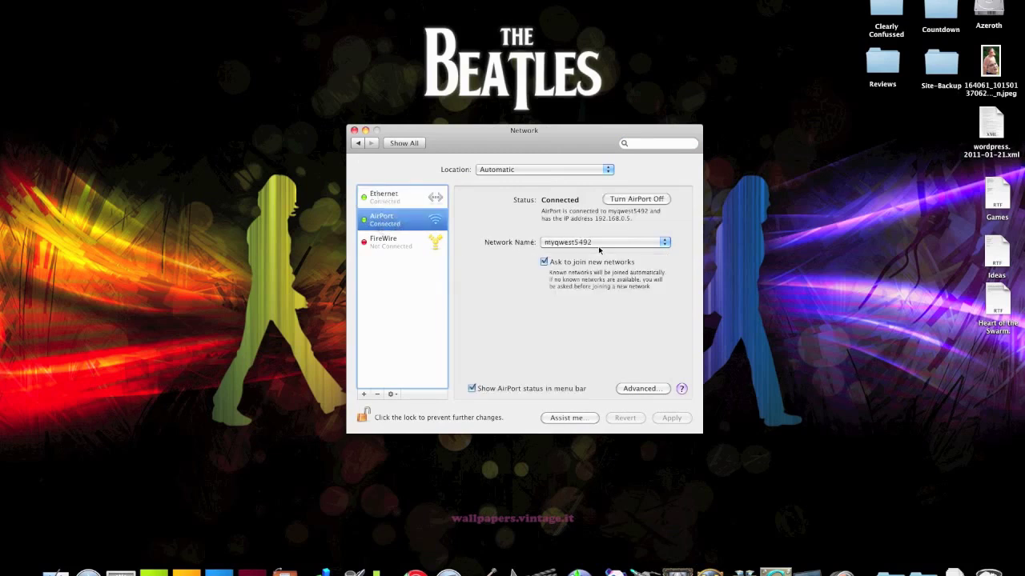
click(773, 1)
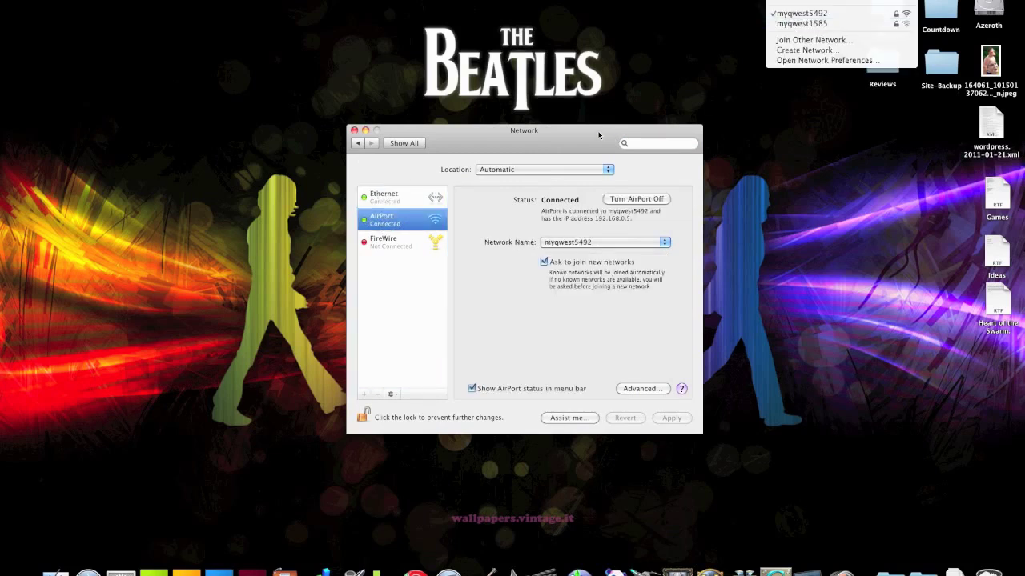
Configure Ethernet manually with IP address 10.0.0.1 and subnet mask 255.255.255.0, and apply the settings
click(395, 201)
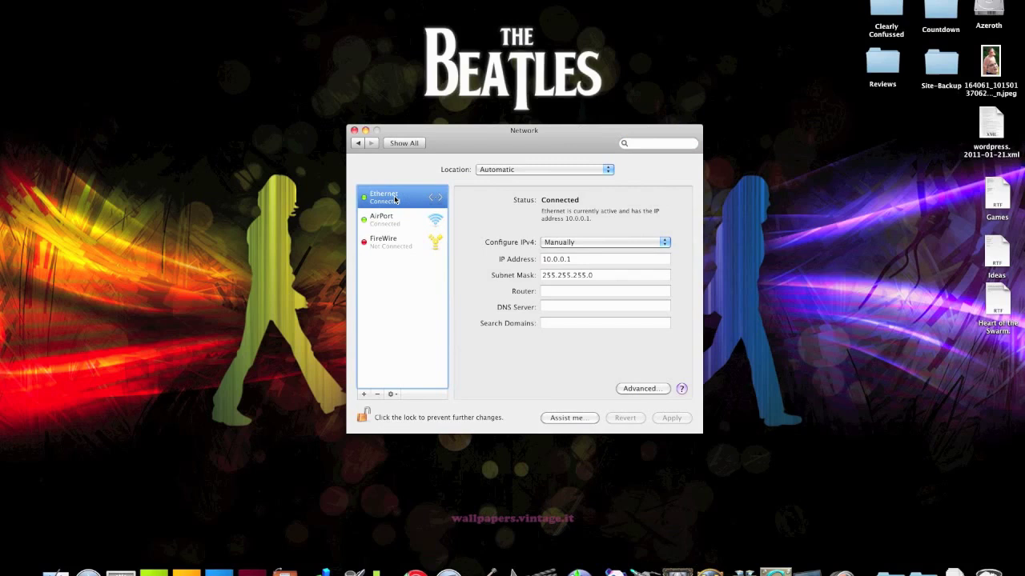
click(628, 243)
click(626, 242)
click(583, 258)
text(10.)
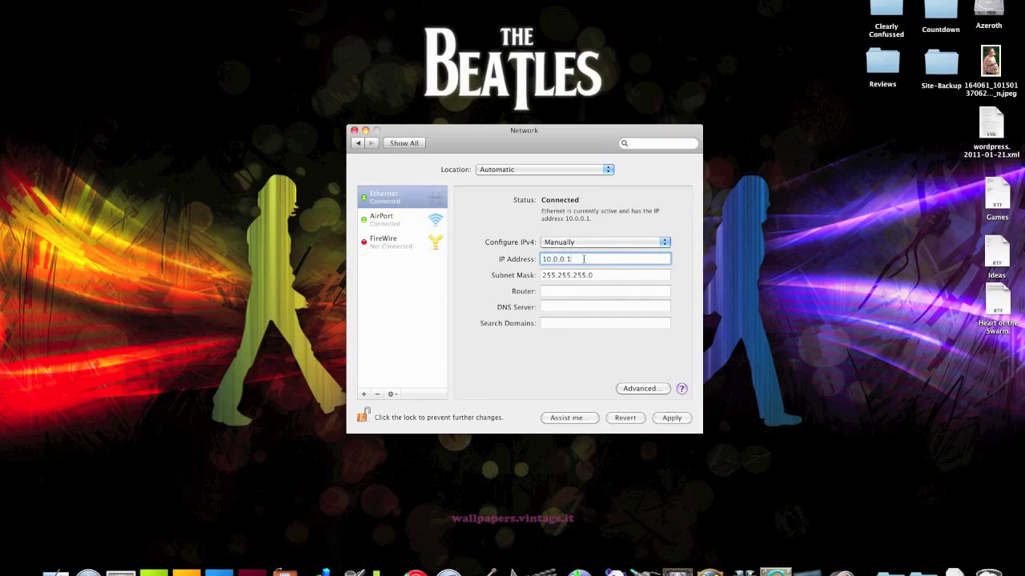
text(0.0.1)
key(Tab)
text(2)
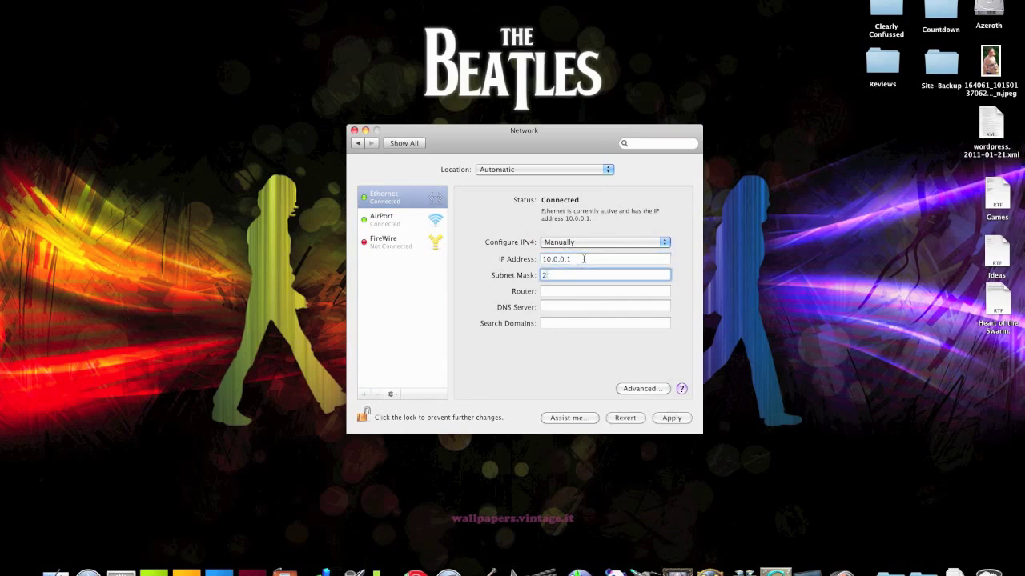
text(55.255.255.0)
click(670, 418)
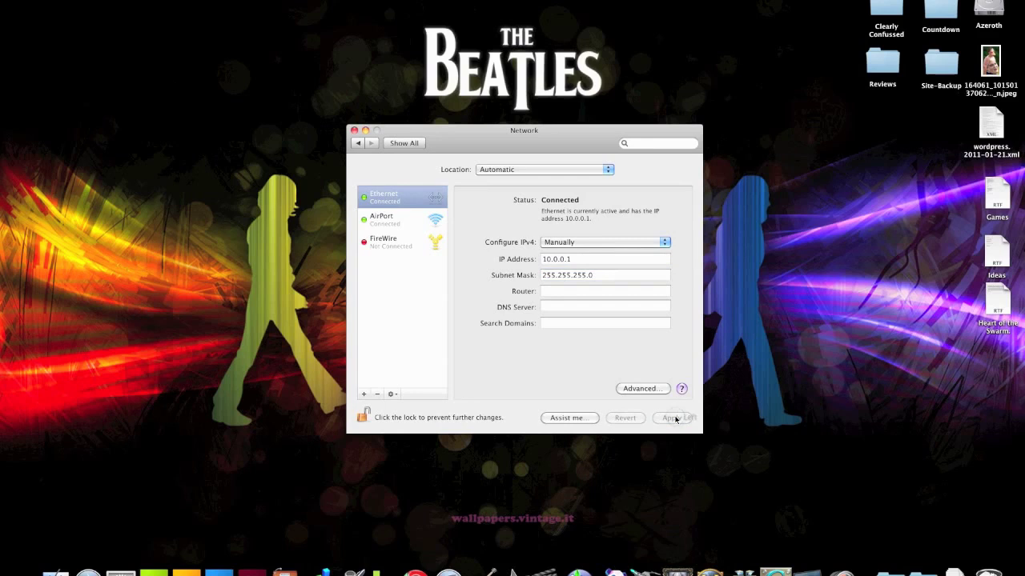
Open the Sharing preferences and turn off Internet Sharing so its options can be edited
click(400, 144)
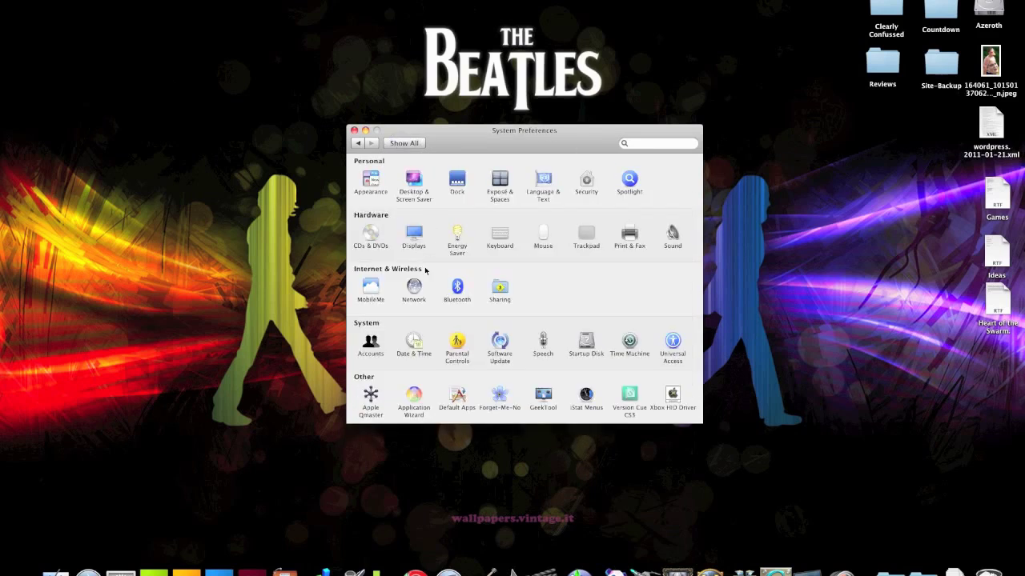
click(500, 288)
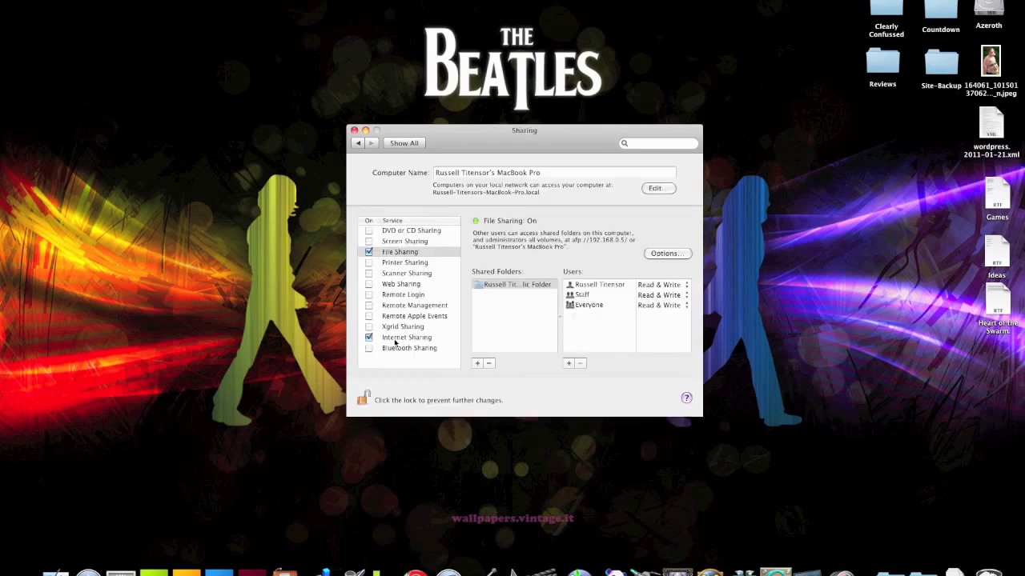
click(368, 337)
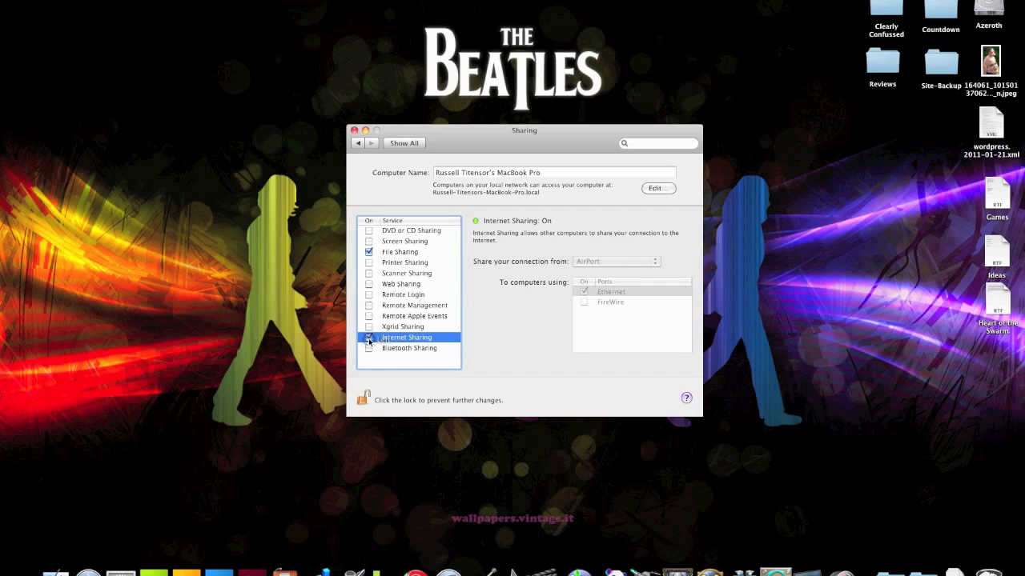
click(368, 338)
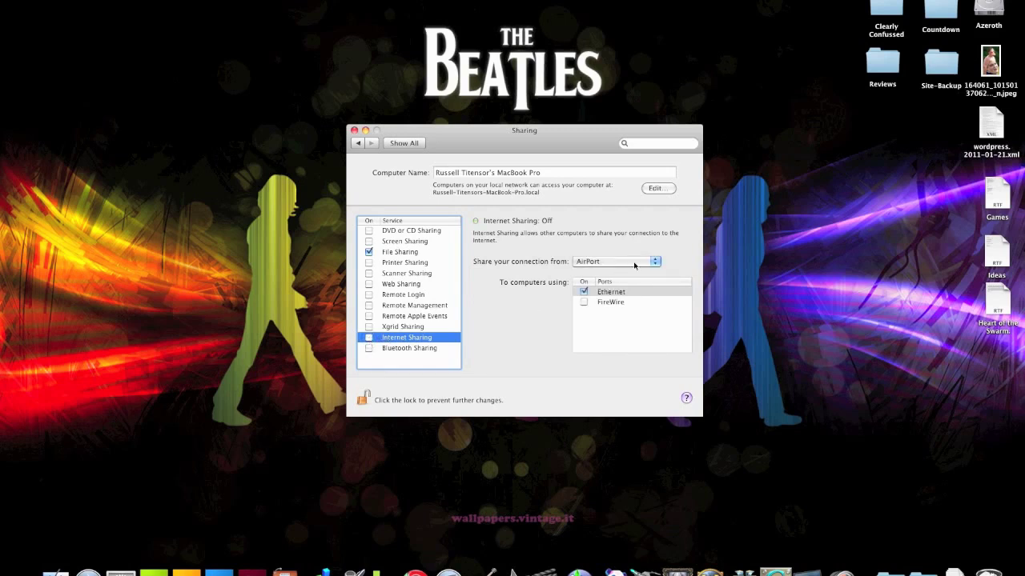
Share the AirPort connection with computers using Ethernet and start Internet Sharing
click(634, 262)
click(633, 262)
click(584, 292)
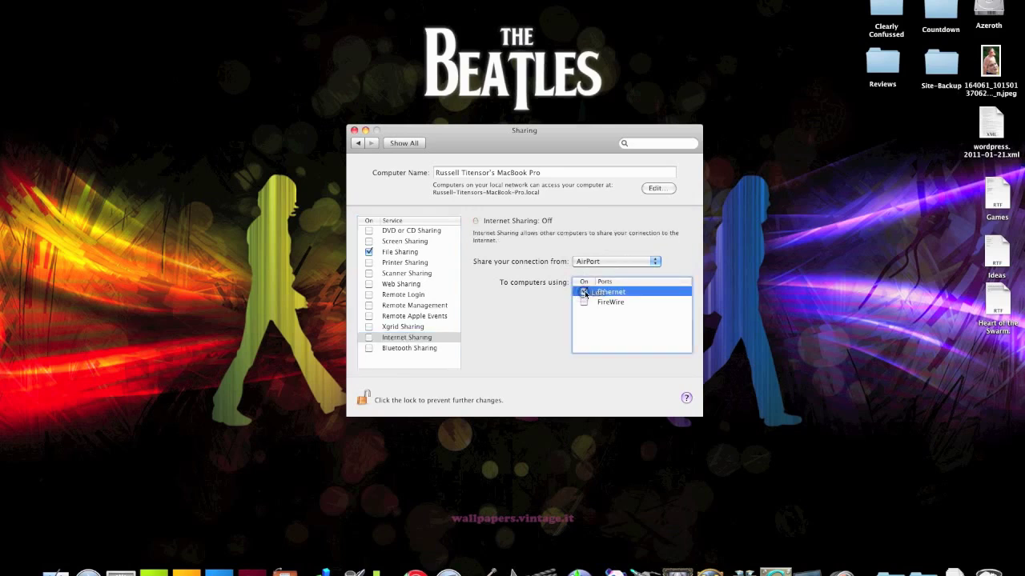
click(369, 337)
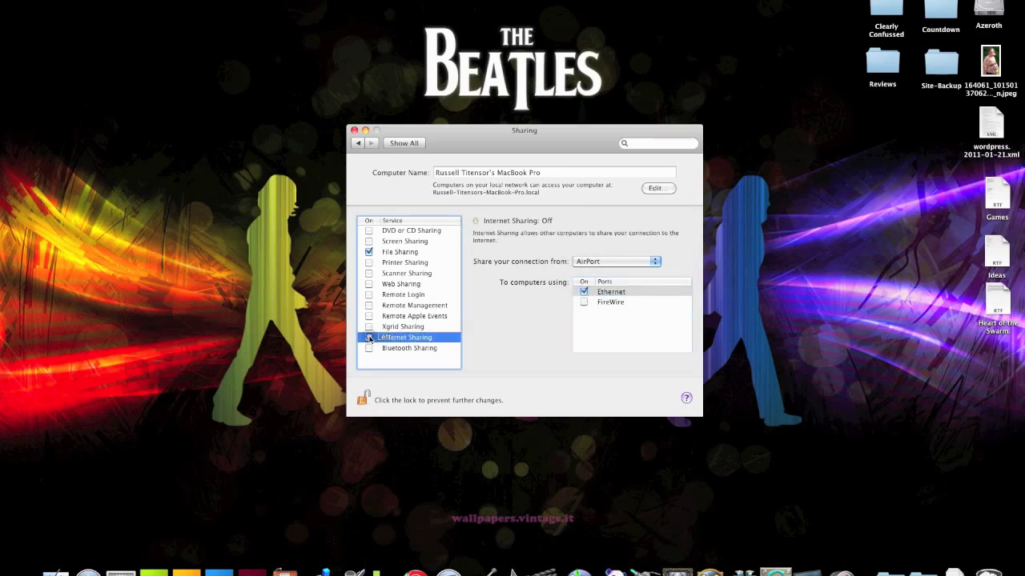
click(550, 235)
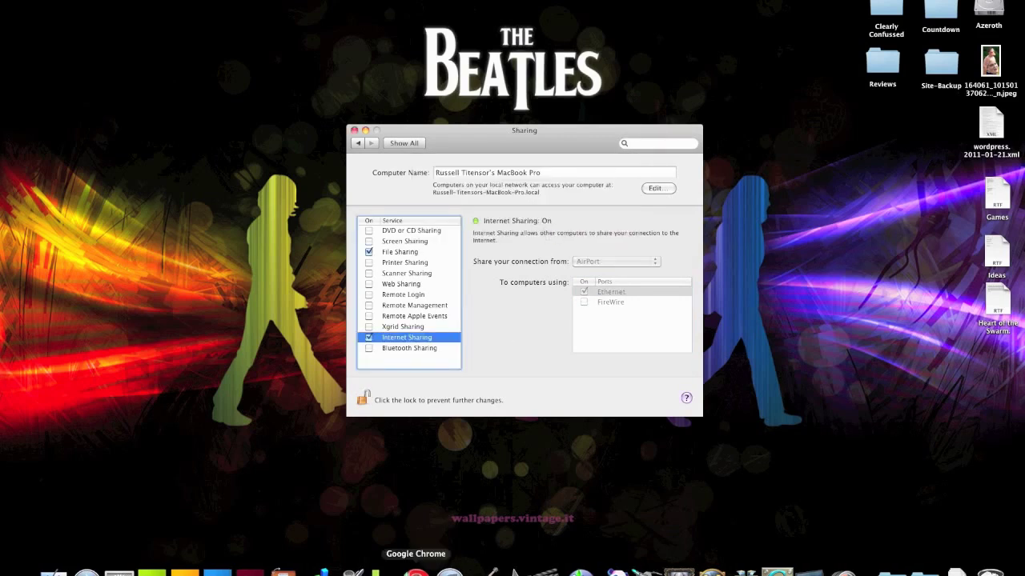
Switch to Google Chrome and look up the computer's public IP address on myipaddress.com
click(416, 572)
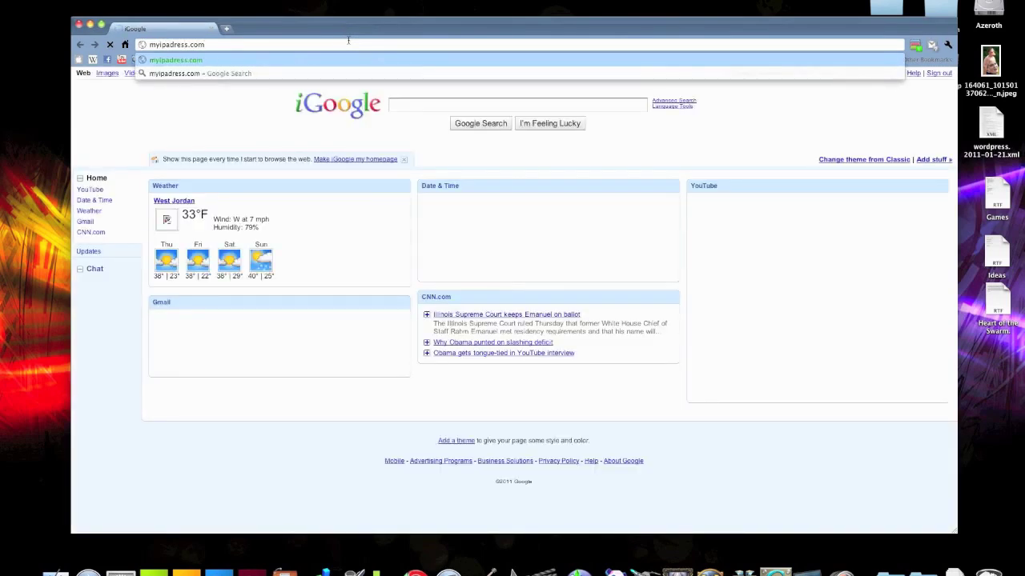
key(Return)
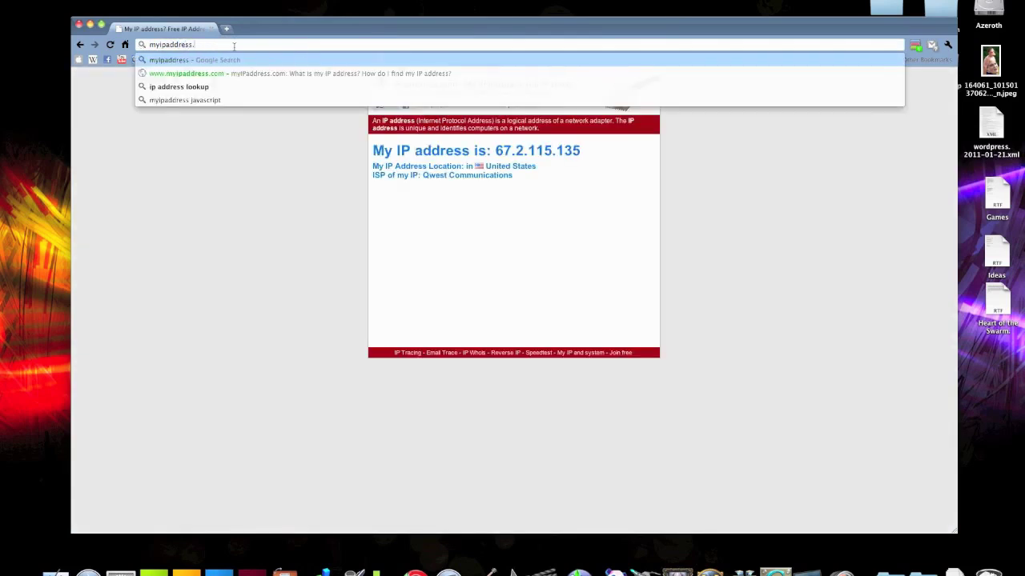
key(Return)
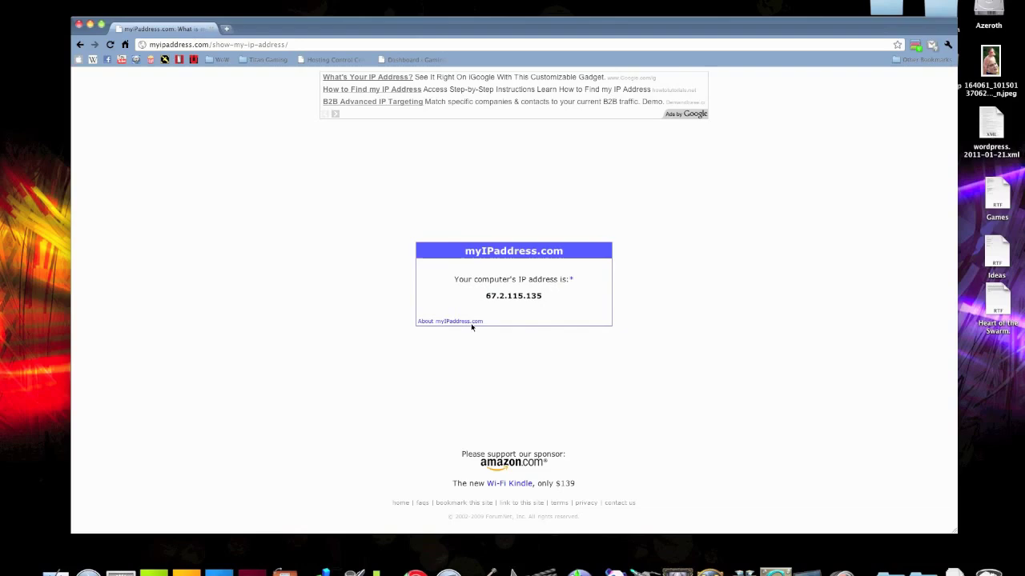
right_click(852, 570)
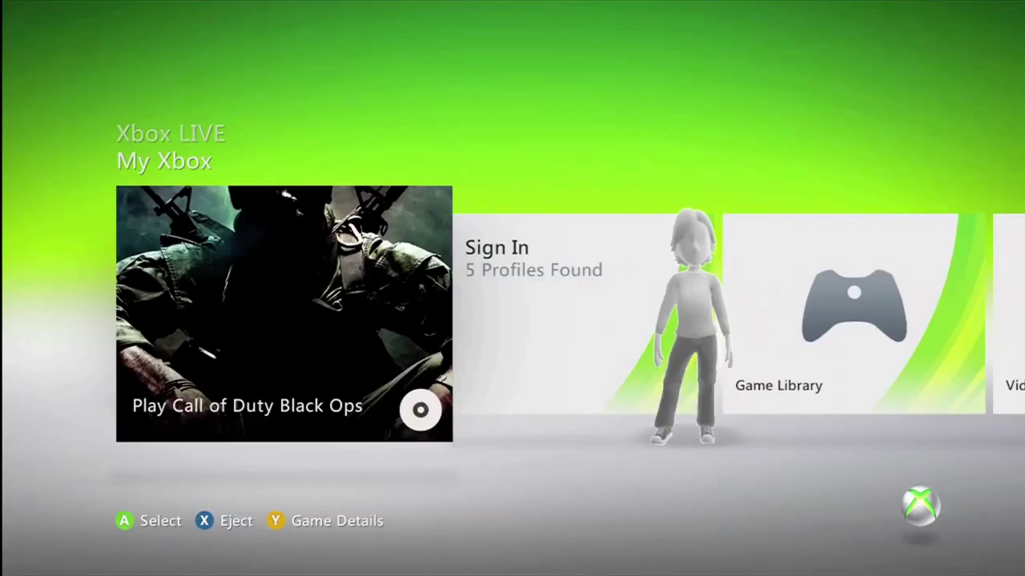
Switch to the Xbox 360 dashboard and open System Settings from My Xbox
key(Right)
key(Right)
key(Right)
key(Right)
key(Right)
key(Right)
key(Right)
key(Right)
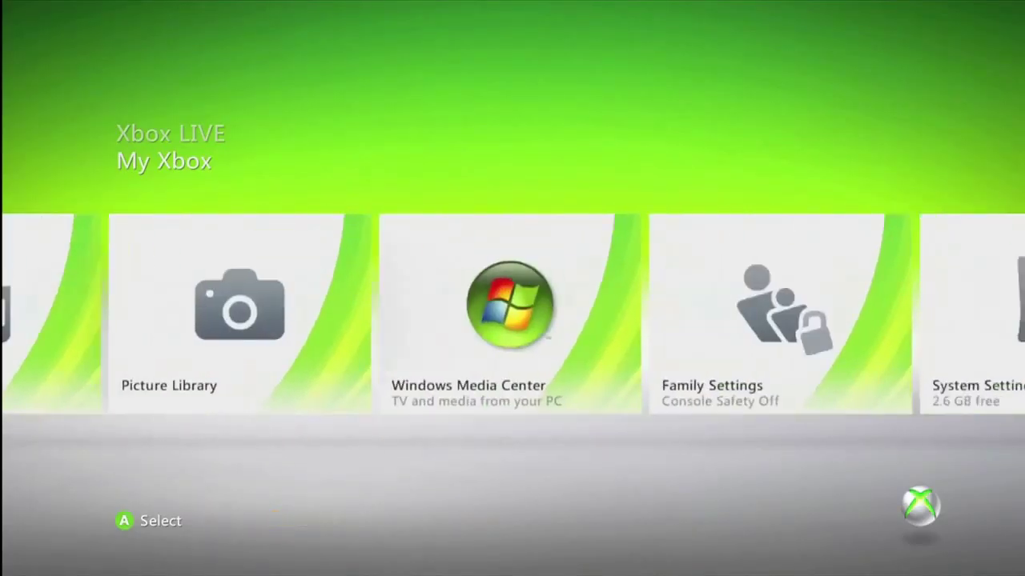
key(Return)
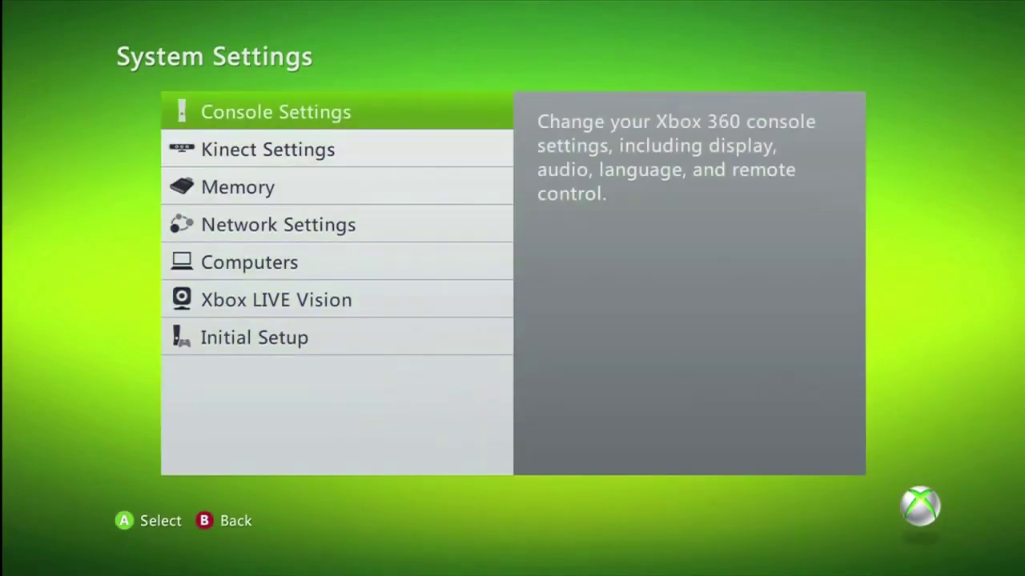
Open the network settings for the wired network and start configuring the network
key(Down)
key(Down)
key(Down)
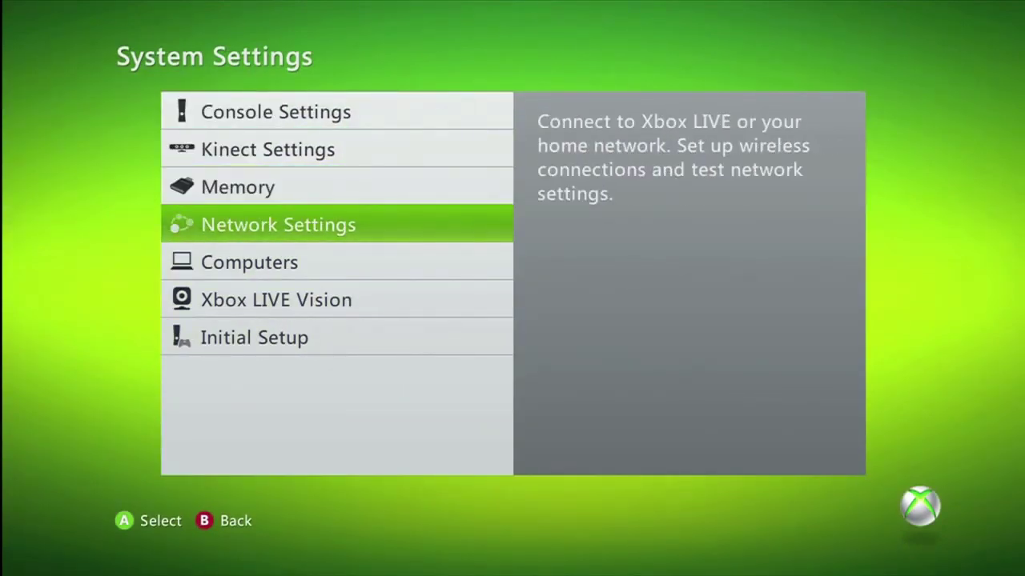
key(Return)
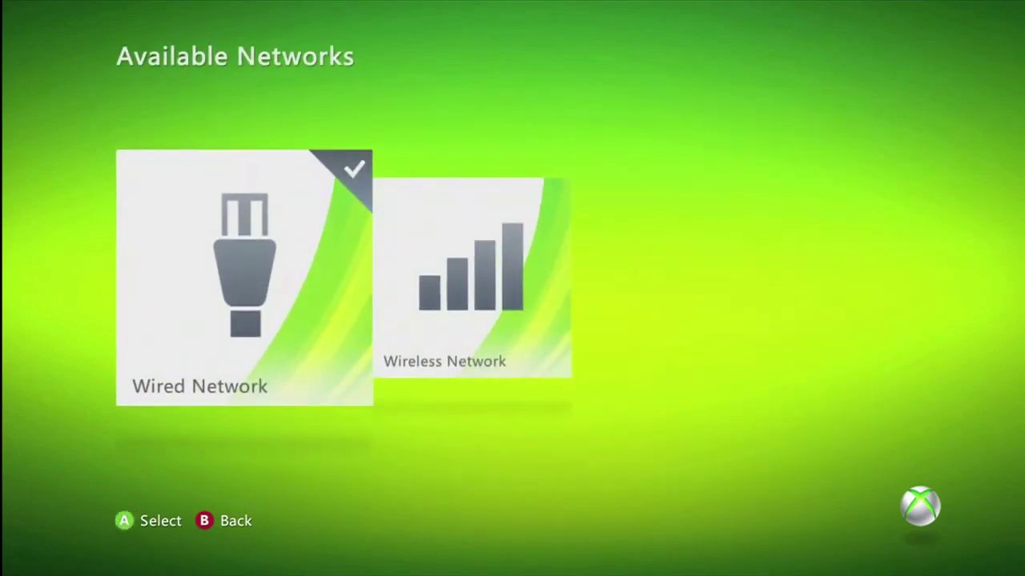
key(Return)
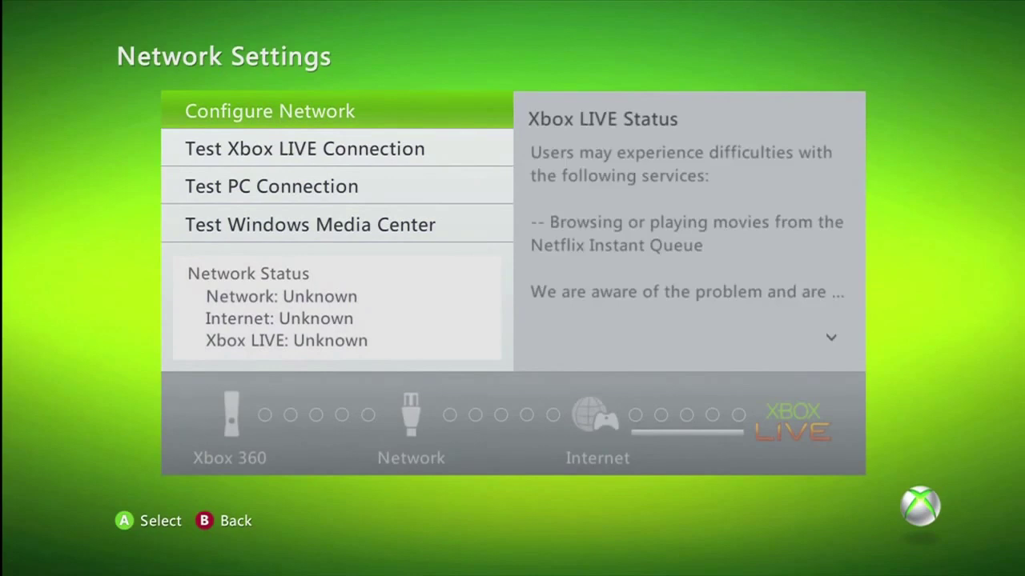
key(Return)
key(Return)
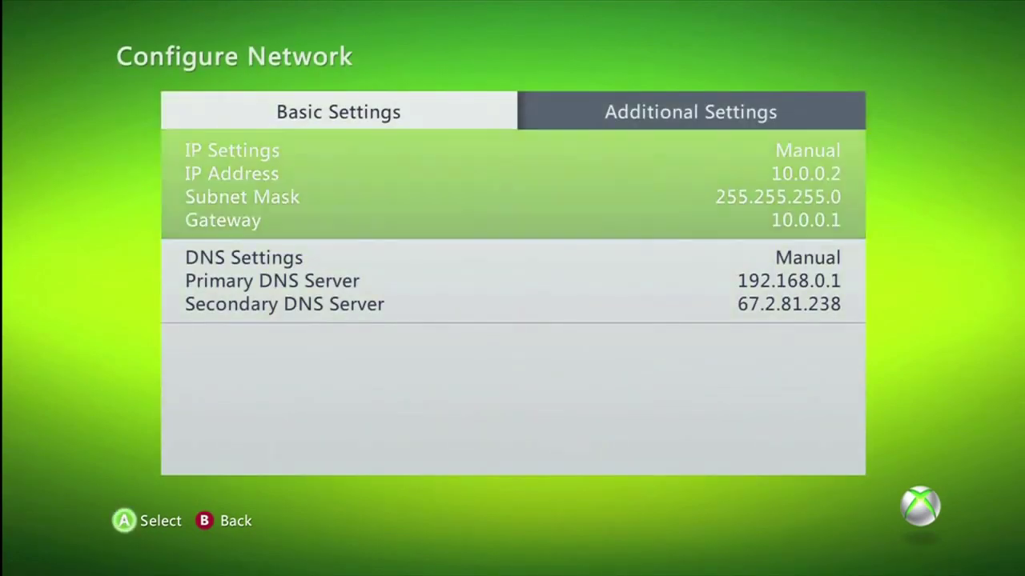
Set the console's manual IP address to 10.0.0.2 and its subnet mask to 255.255.255.0
key(Up)
key(Down)
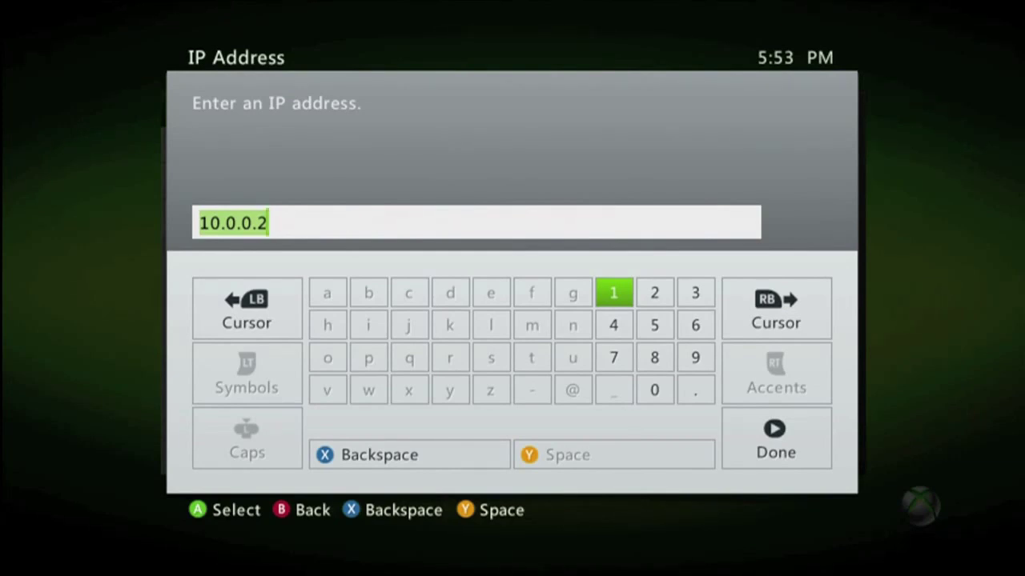
key(Return)
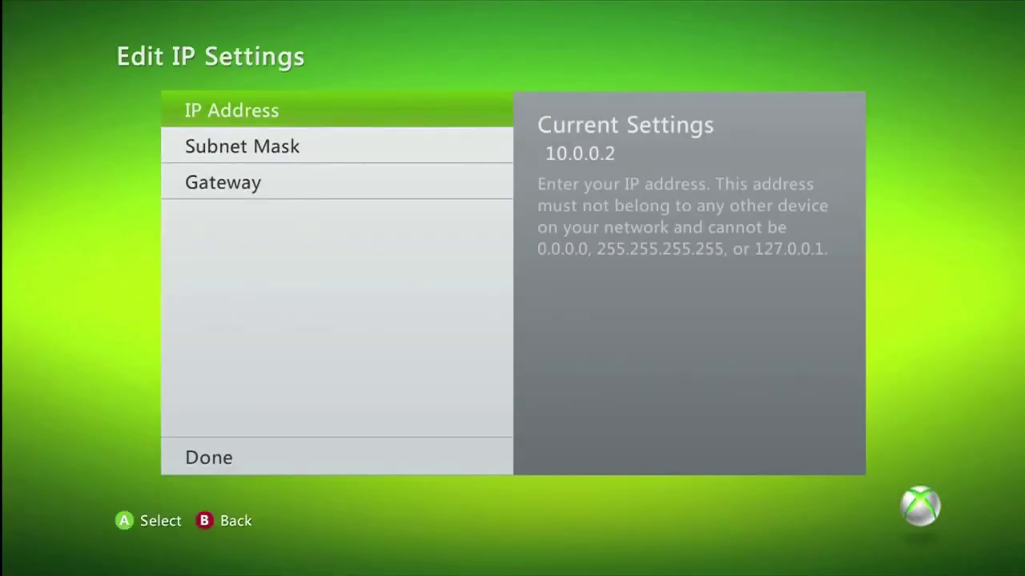
key(Down)
key(Return)
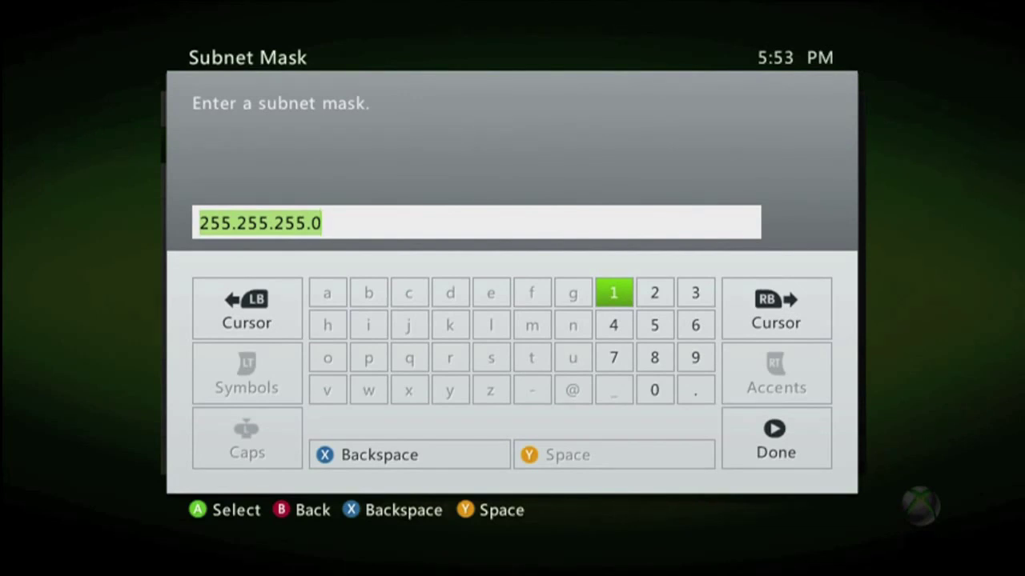
key(Return)
key(Return)
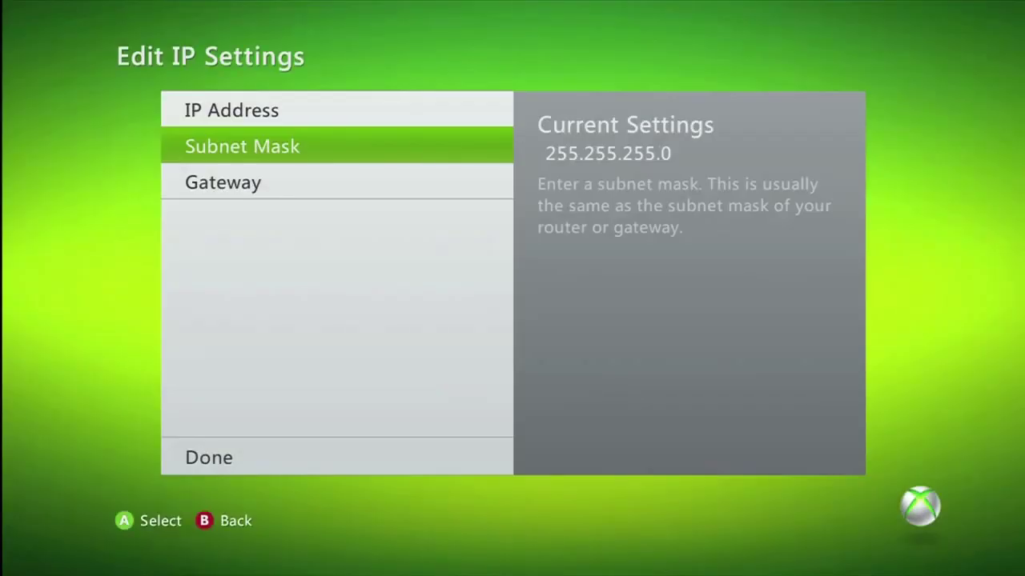
Set the default gateway to 10.0.0.1 and save the IP settings
key(Down)
key(Return)
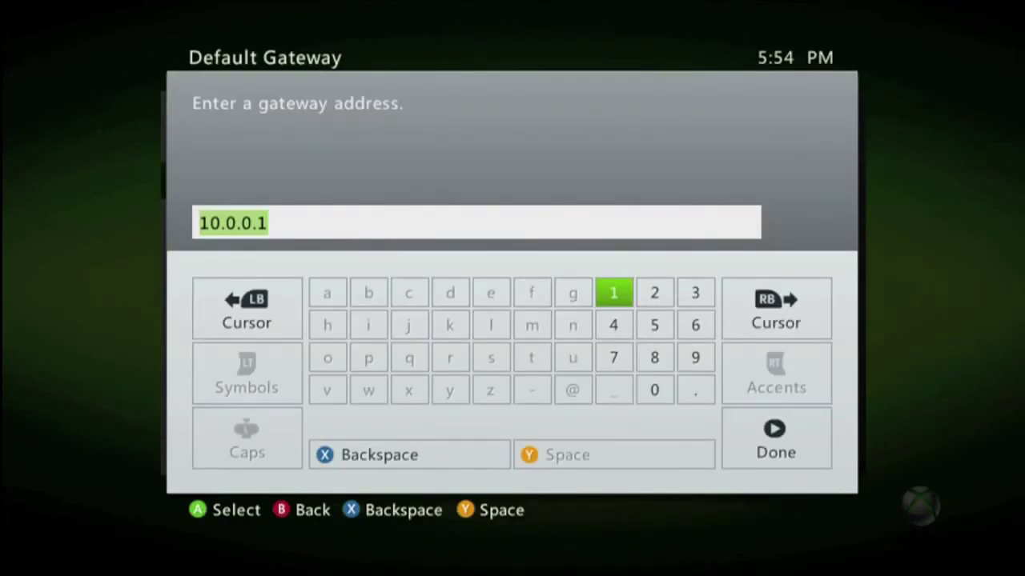
key(Return)
key(Return)
key(Down)
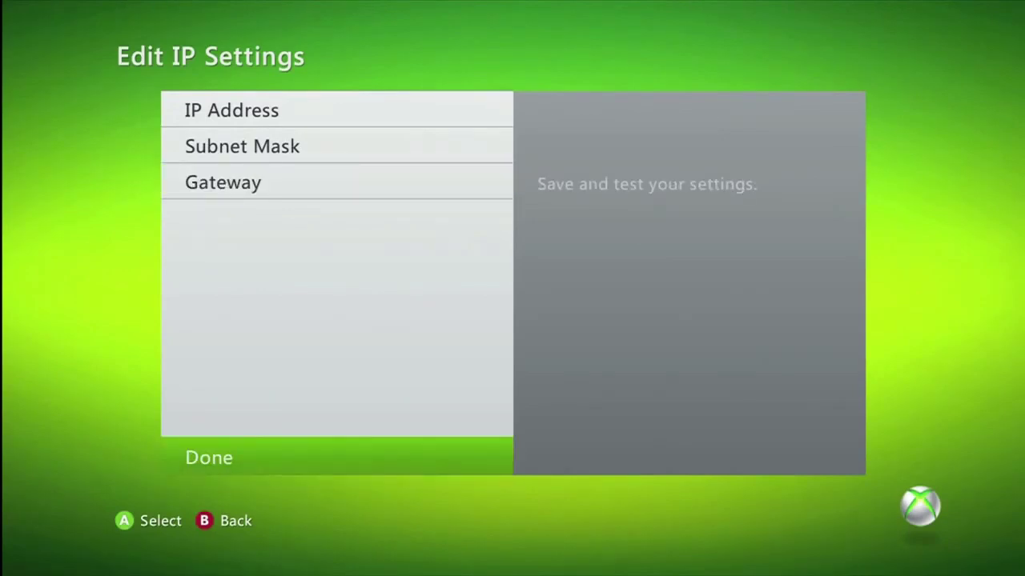
key(Return)
Set the primary DNS server to 192.168.0.1 in the manual DNS settings
key(Down)
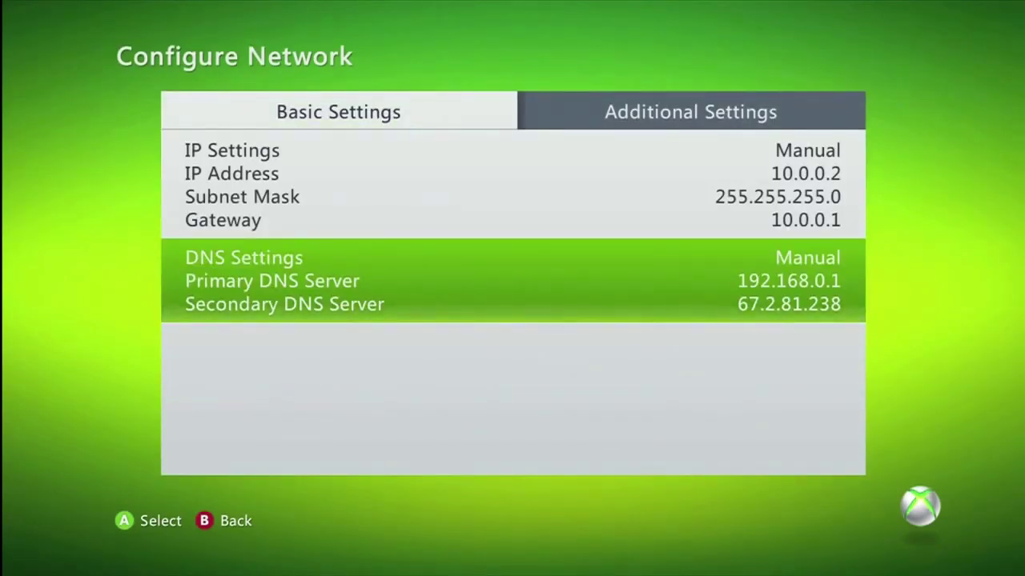
key(Return)
key(Return)
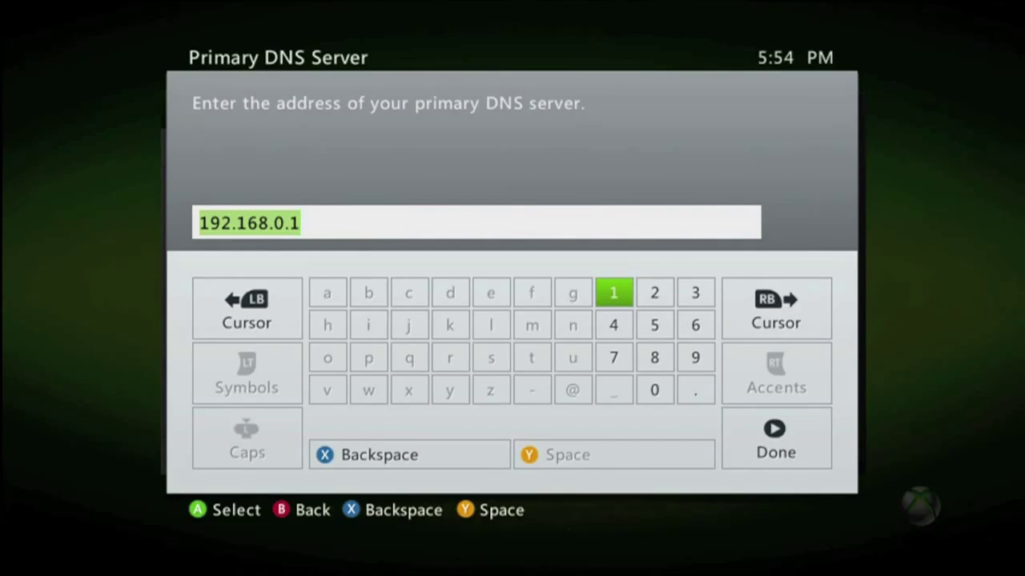
key(Return)
key(Down)
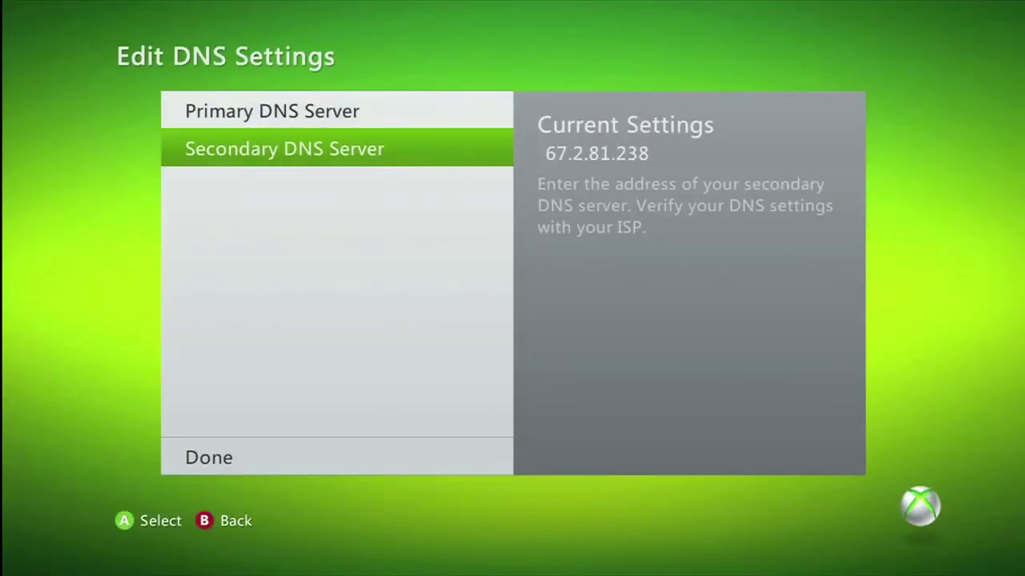
Confirm 67.2.81.238 as the secondary DNS server, save the DNS settings and leave the network configuration
key(Return)
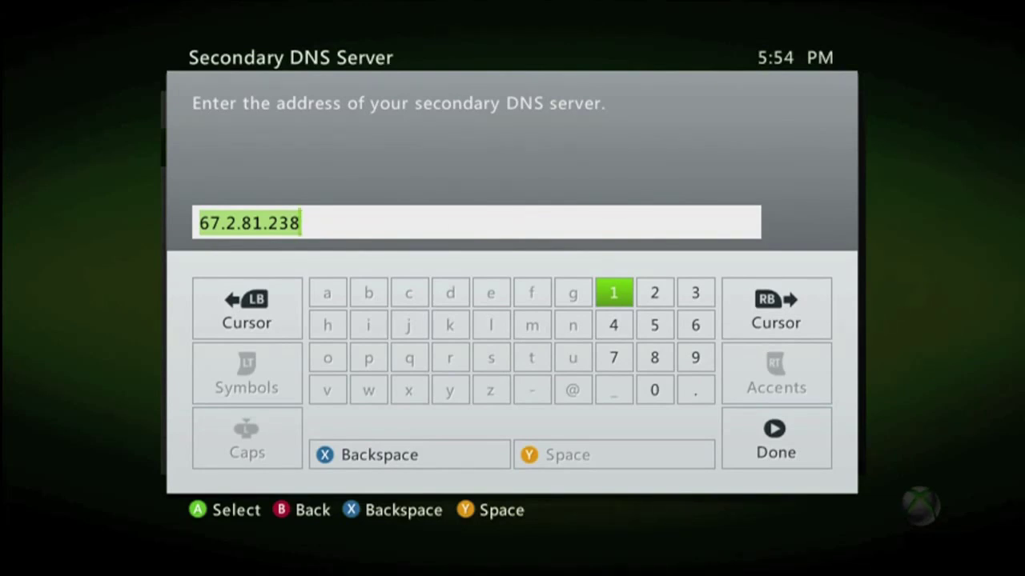
key(Return)
key(Down)
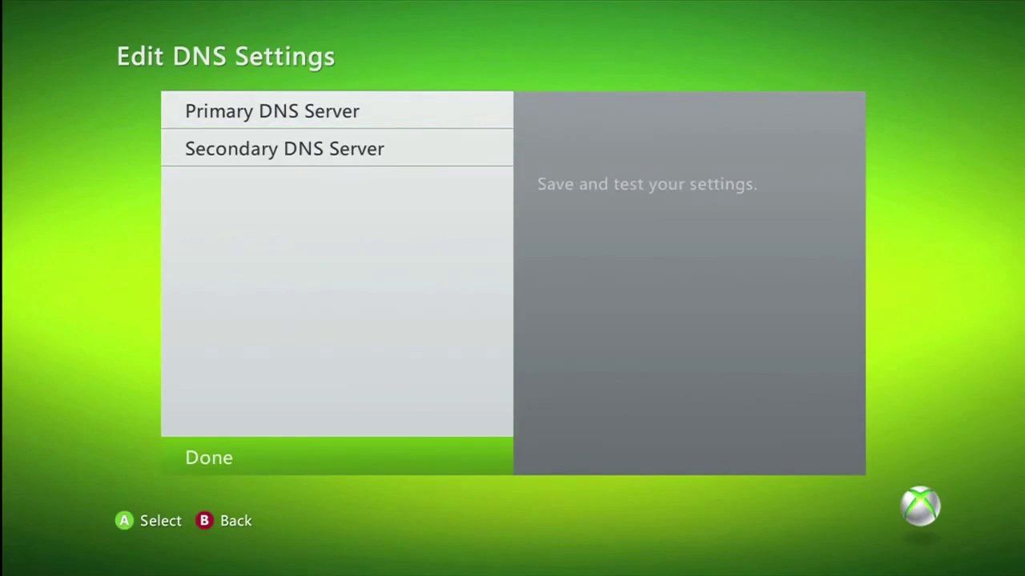
key(Return)
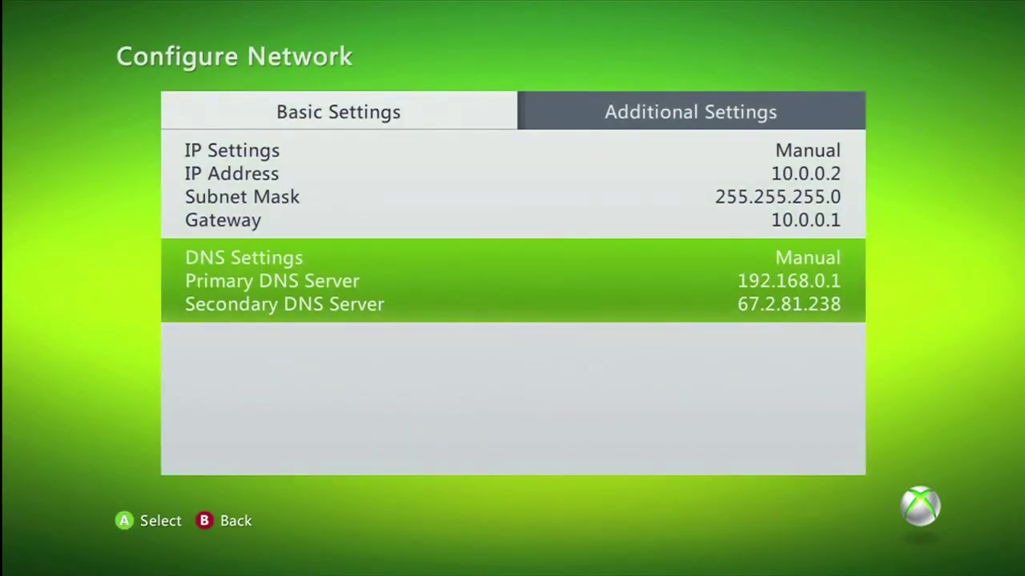
key(Escape)
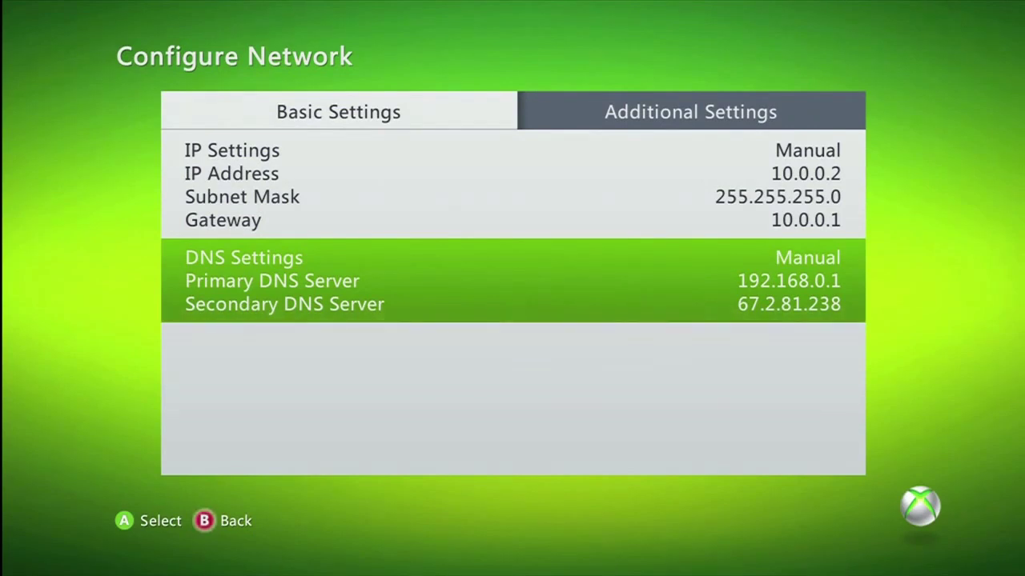
Run the Xbox LIVE connection test and dismiss its warning without opening the additional information
key(Down)
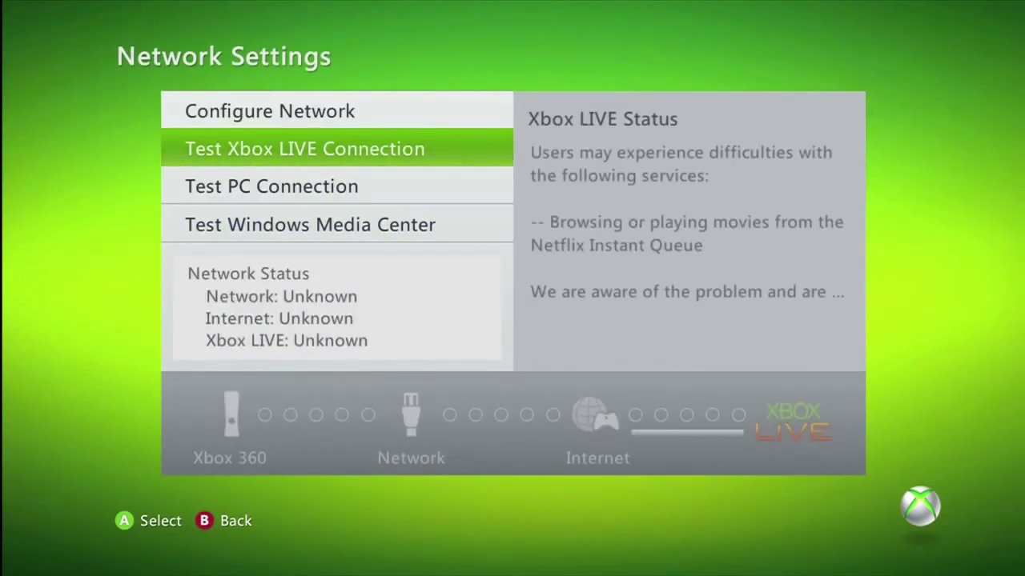
key(Return)
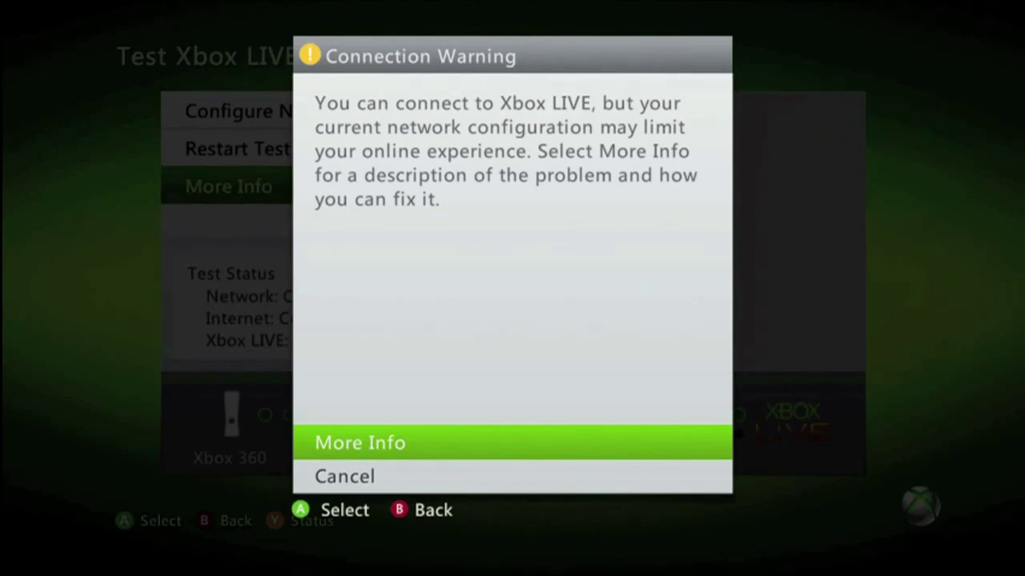
key(Down)
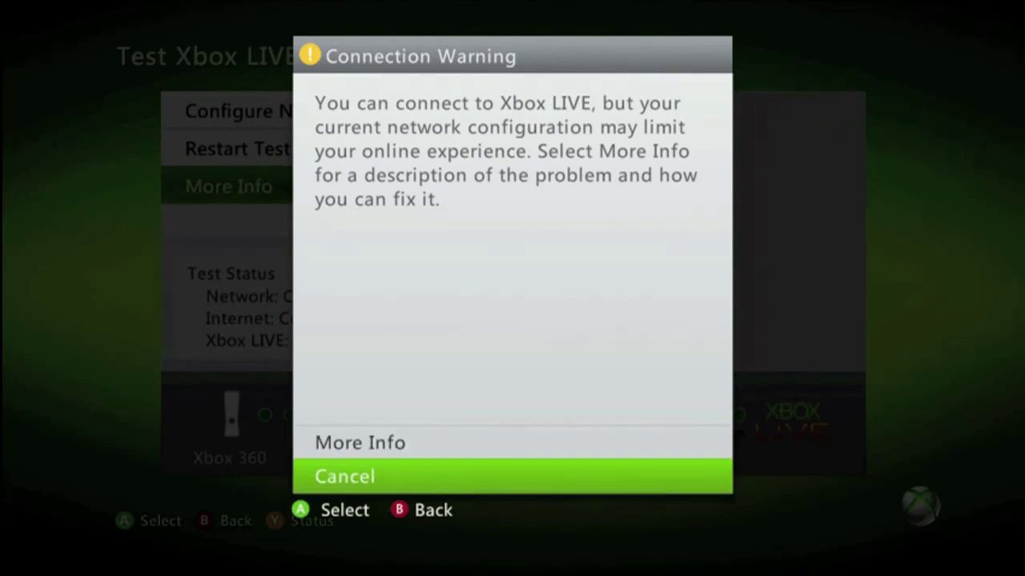
key(Return)
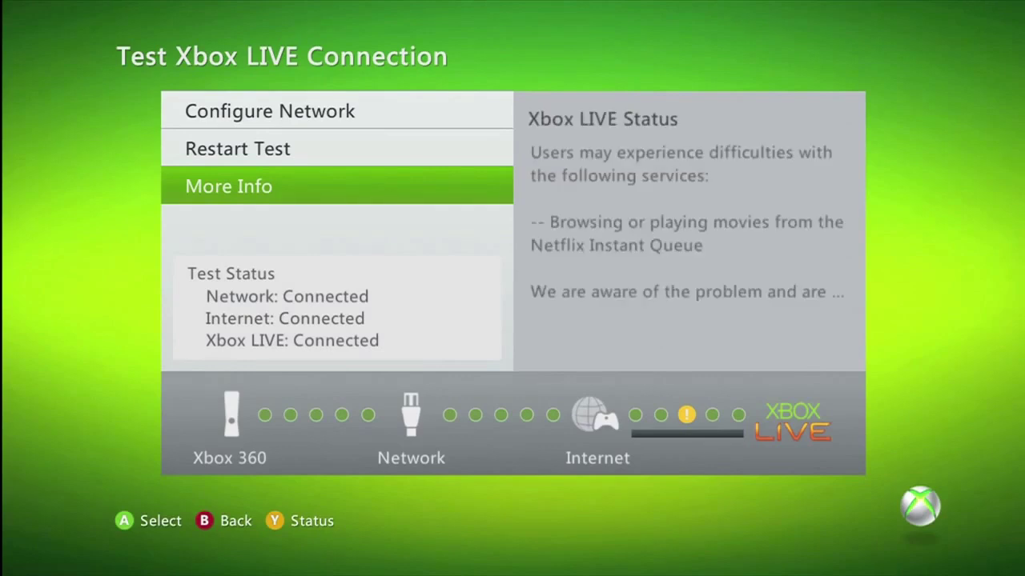
Leave the connection test and the network and system settings to return to the My Xbox dashboard
key(Escape)
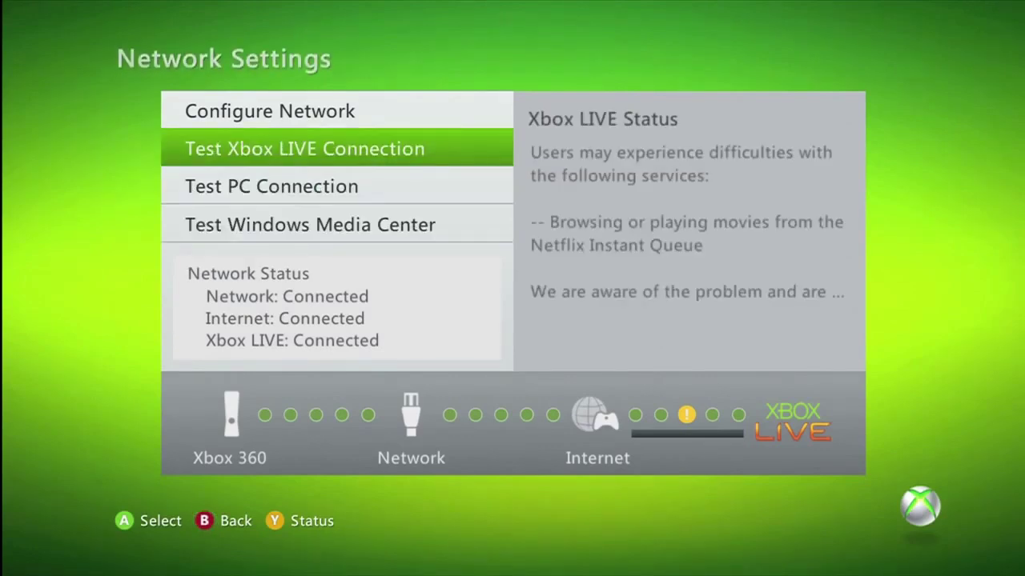
key(Escape)
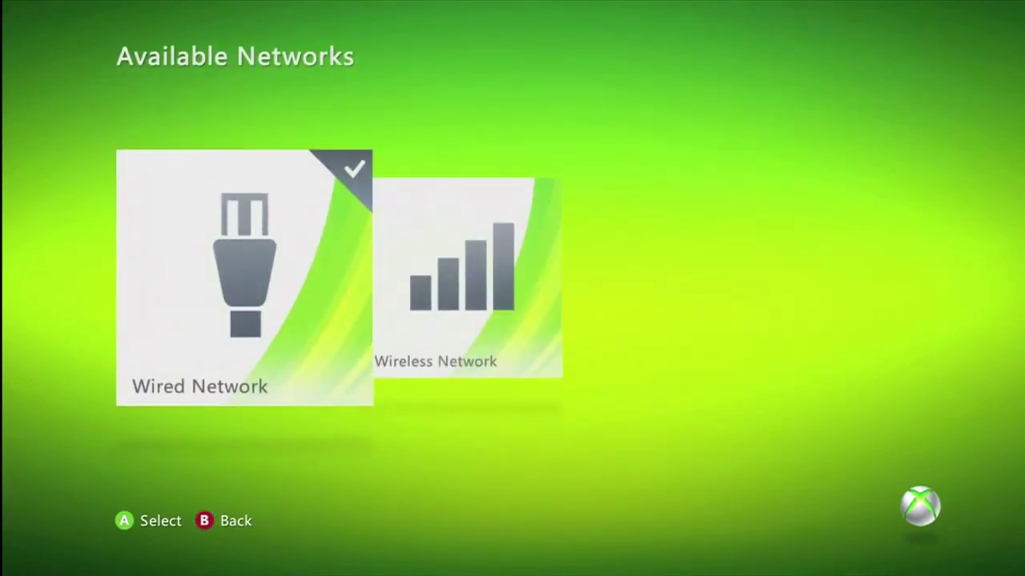
key(Escape)
key(Escape)
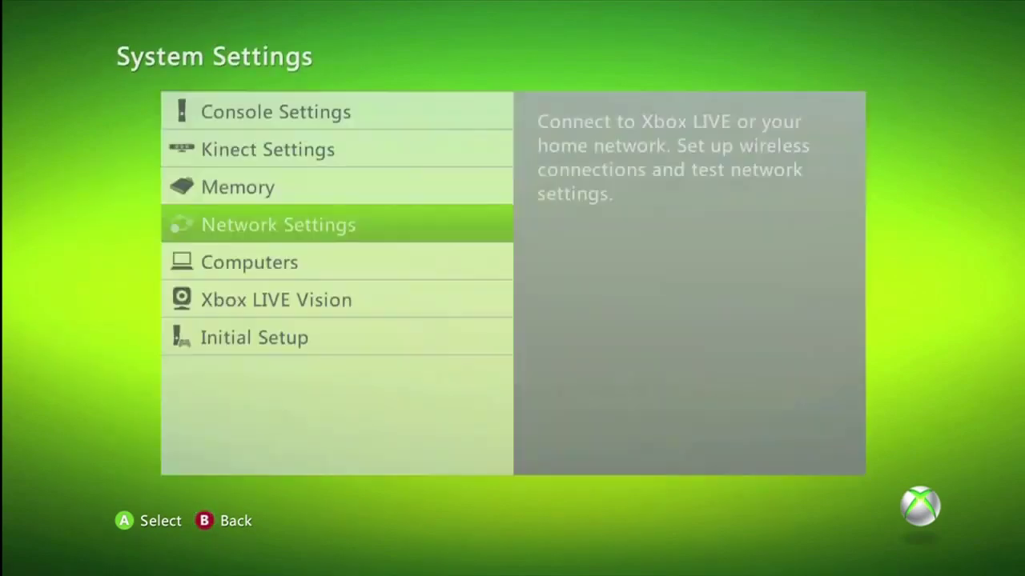
key(Escape)
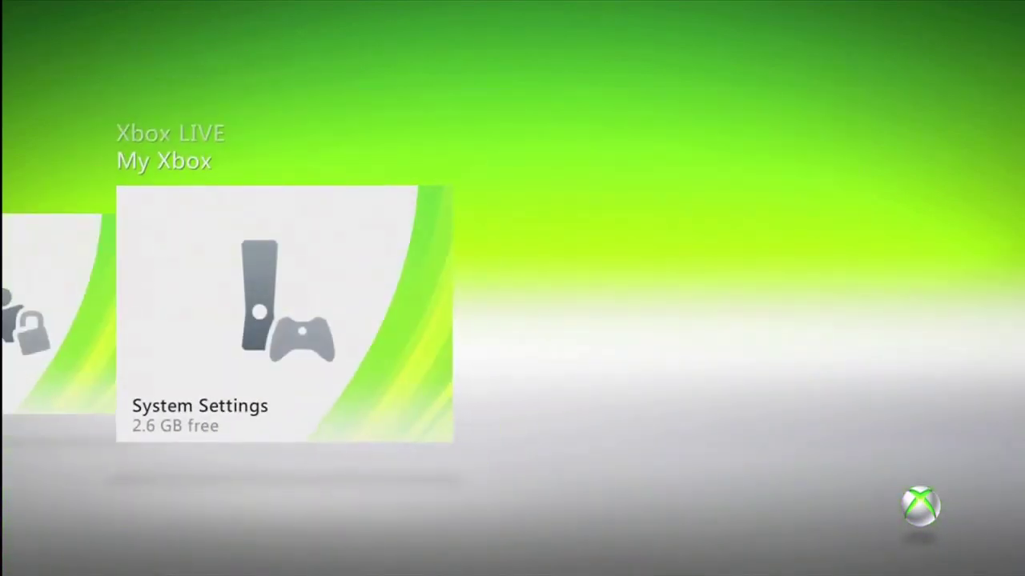
Sign in to Xbox LIVE from the Xbox Guide with the third profile in the list
key(Home)
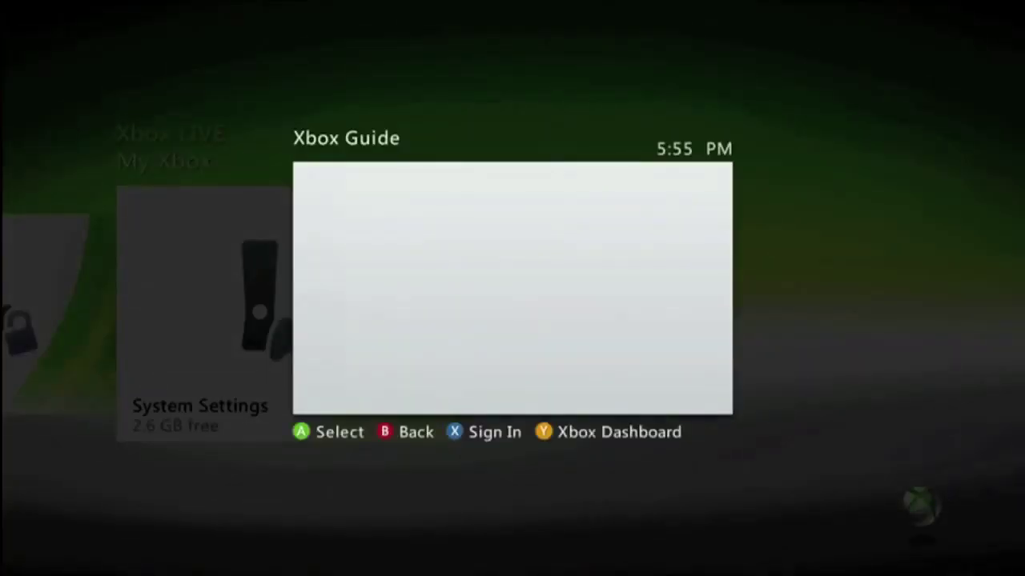
key(Down)
key(Return)
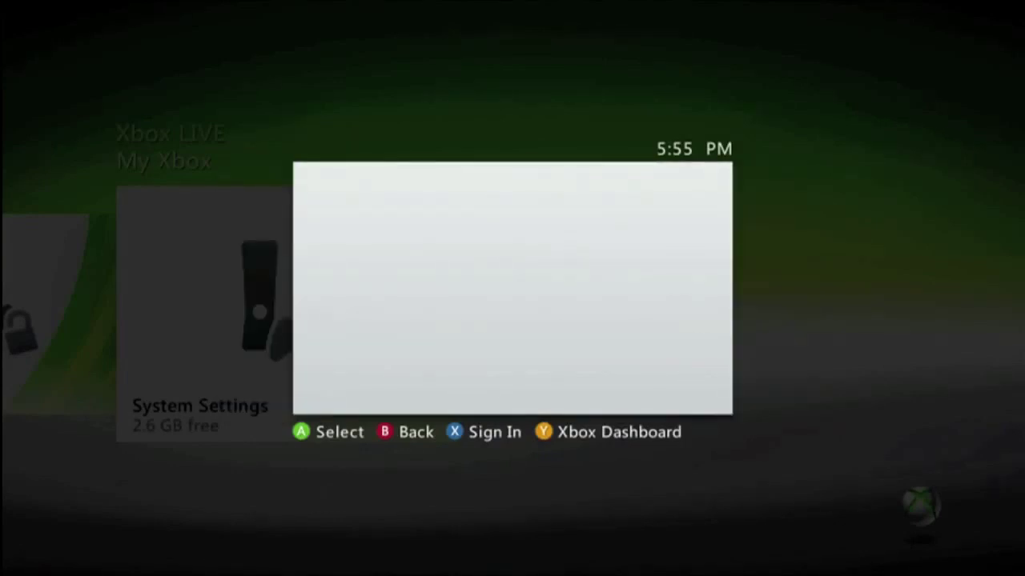
key(Down)
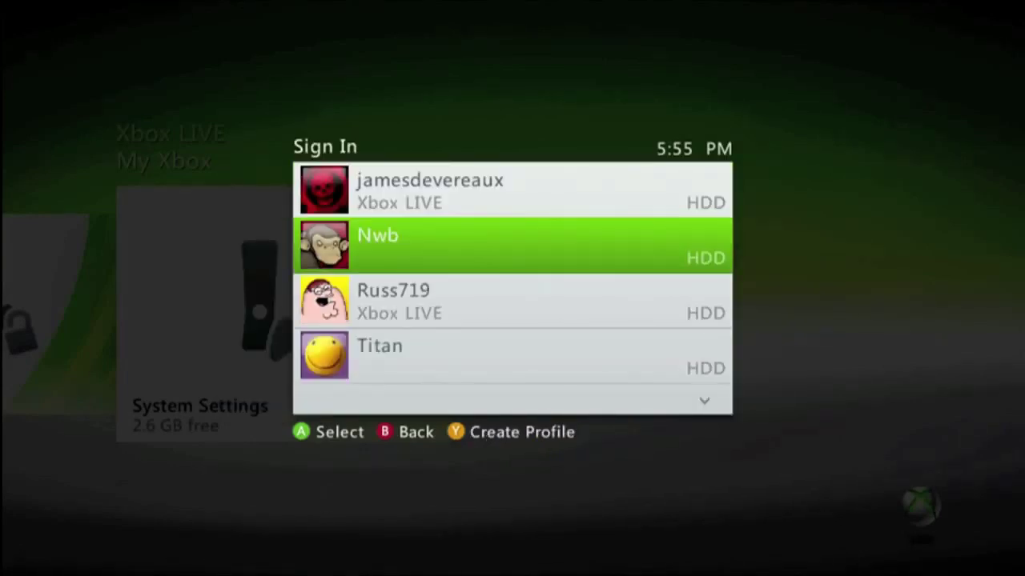
key(Down)
key(Return)
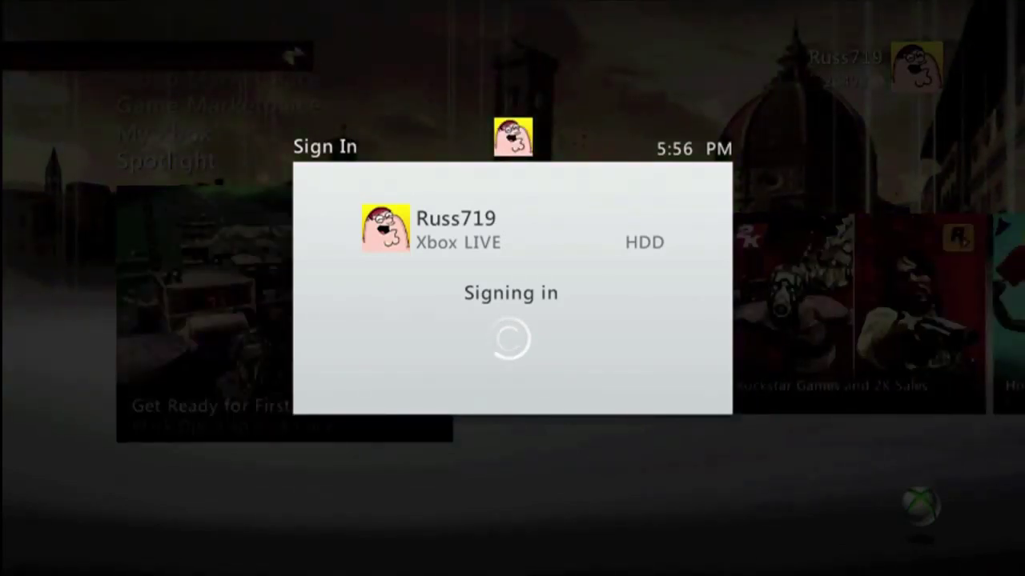
key(Escape)
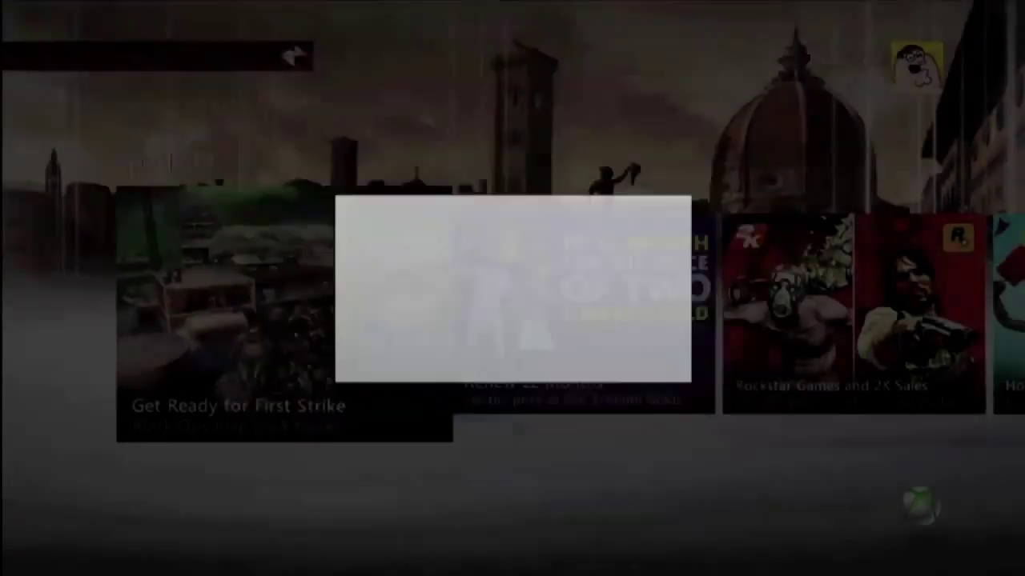
Browse the dashboard channels, including Video Marketplace and Inside Xbox, ending at My Xbox, to check their online content
key(Up)
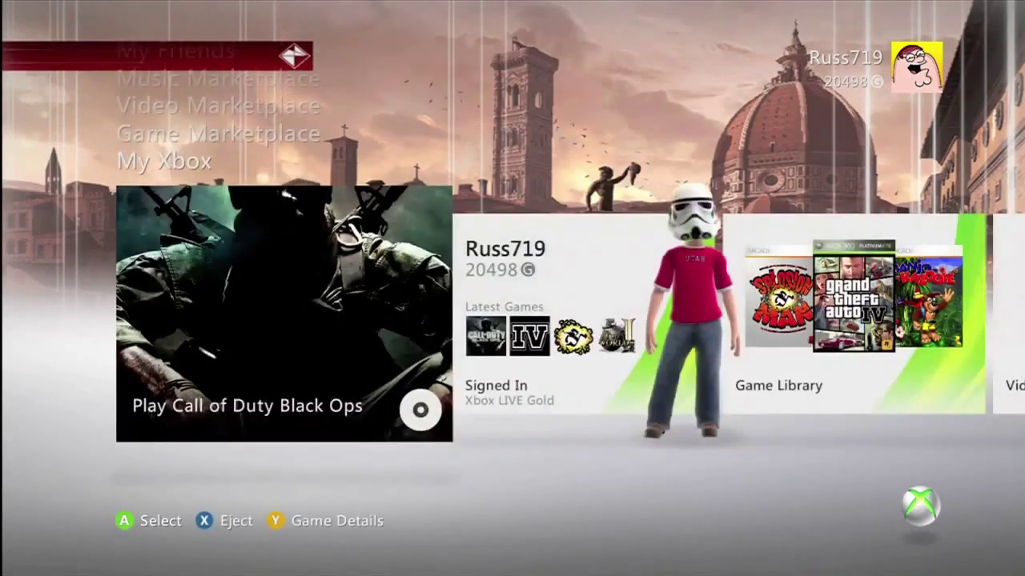
key(Up)
key(Up)
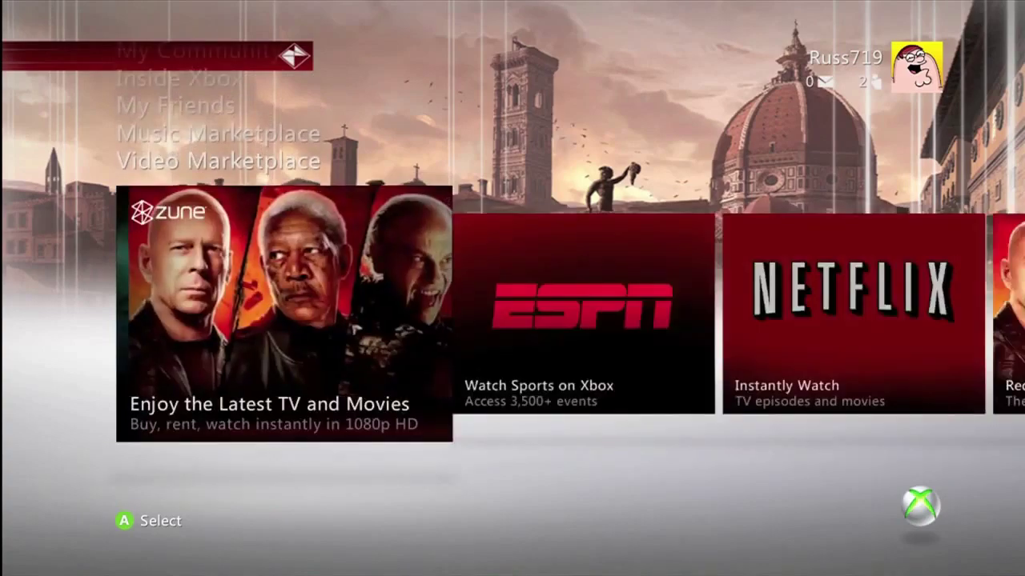
key(Up)
key(Up)
key(Up)
key(Up)
key(Up)
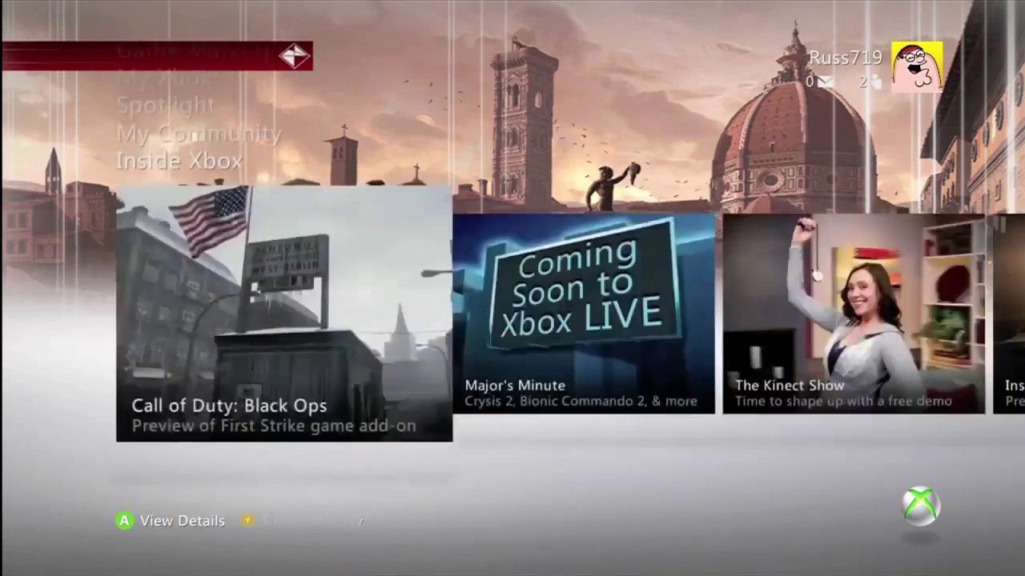
key(Up)
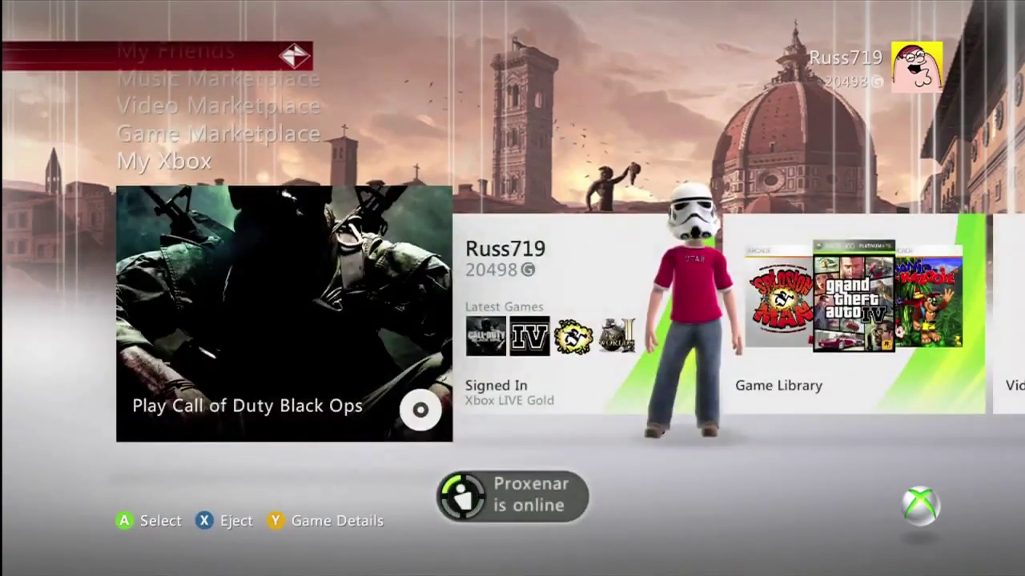